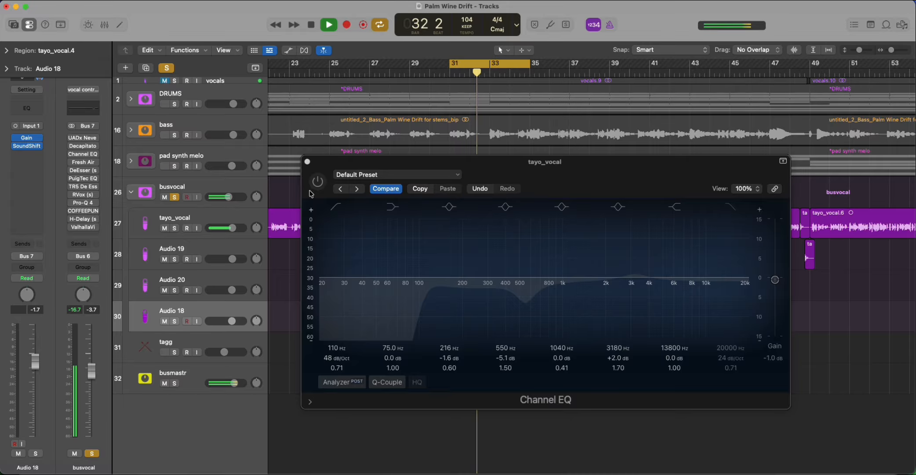
- Enable the Channel EQ on tayo_vocal and the UADx Neve 1073 on busvocal, and play back the looped section
{"action": "left_click", "coordinate": [319, 181]}
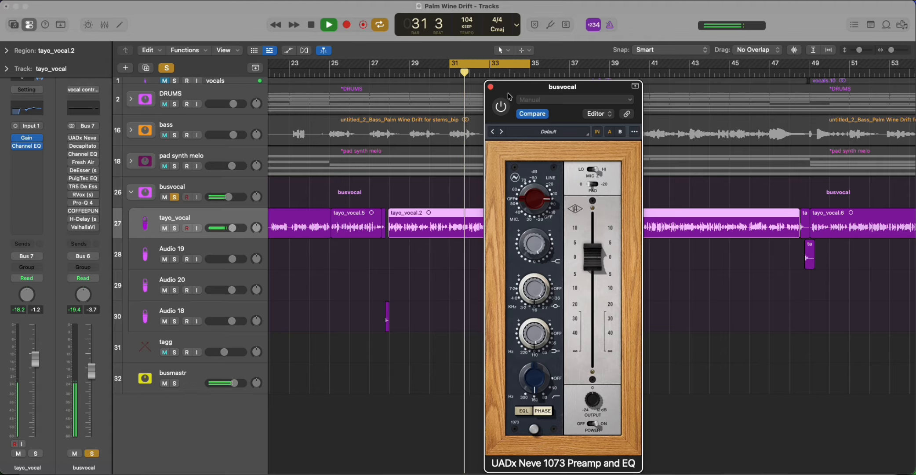
{"action": "left_click_drag", "start_coordinate": [509, 90], "coordinate": [536, 90]}
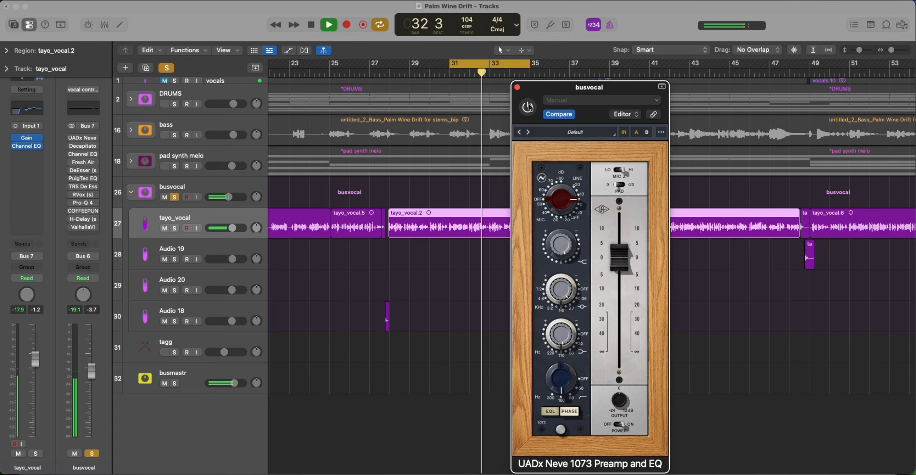
{"action": "key", "text": "space"}
{"action": "left_click", "coordinate": [527, 108]}
{"action": "key", "text": "space"}
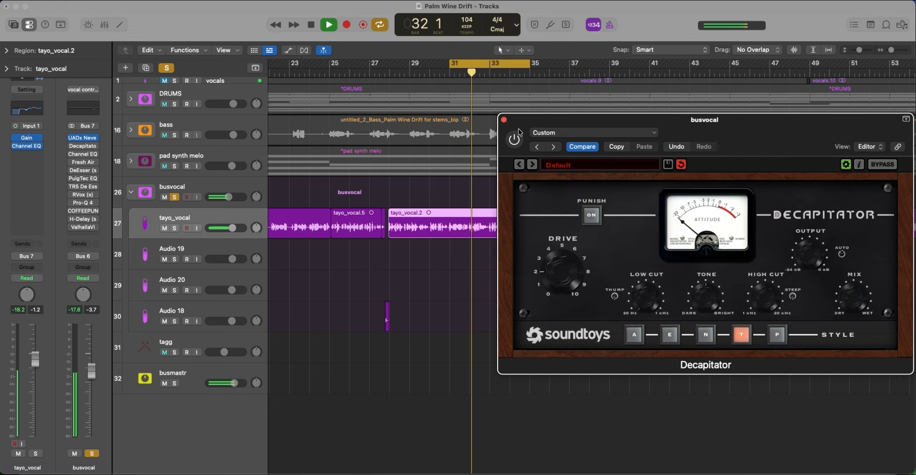
- Enable the Decapitator and the Channel EQ on busvocal, auditioning each during loop playback
{"action": "key", "text": "space"}
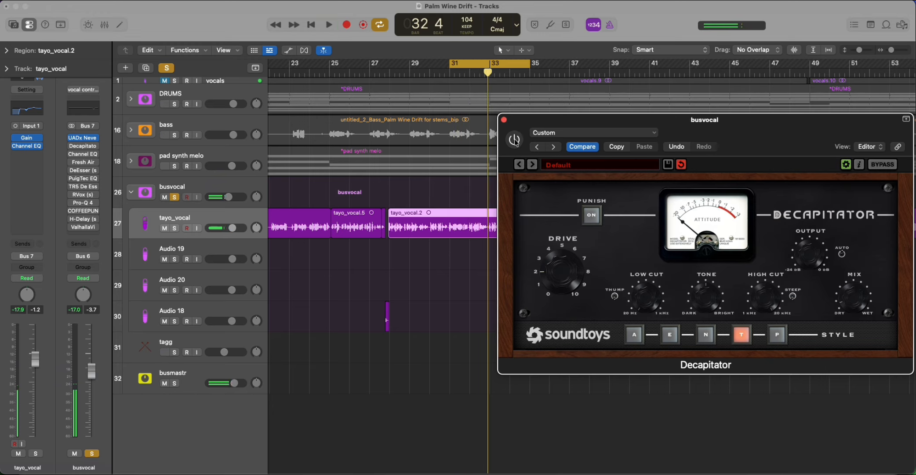
{"action": "key", "text": "space"}
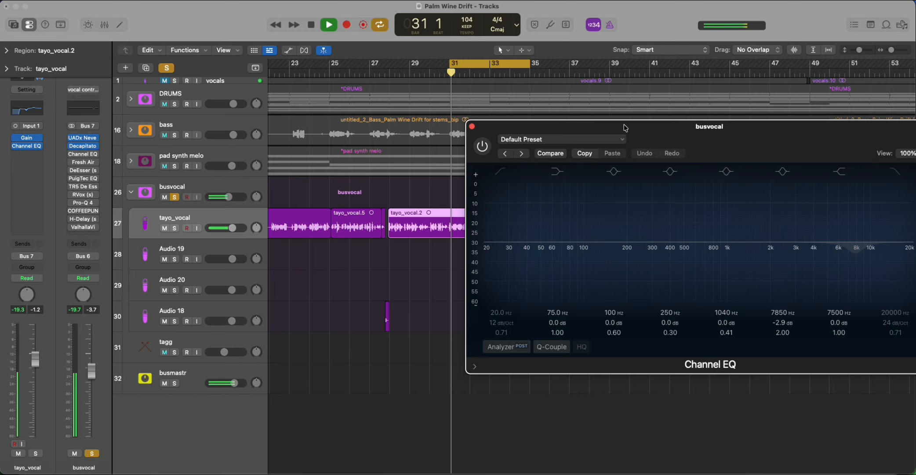
{"action": "mouse_move", "coordinate": [625, 127]}
{"action": "left_mouse_down"}
{"action": "mouse_move", "coordinate": [532, 254]}
{"action": "mouse_move", "coordinate": [593, 126]}
{"action": "mouse_move", "coordinate": [615, 126]}
{"action": "left_mouse_up"}
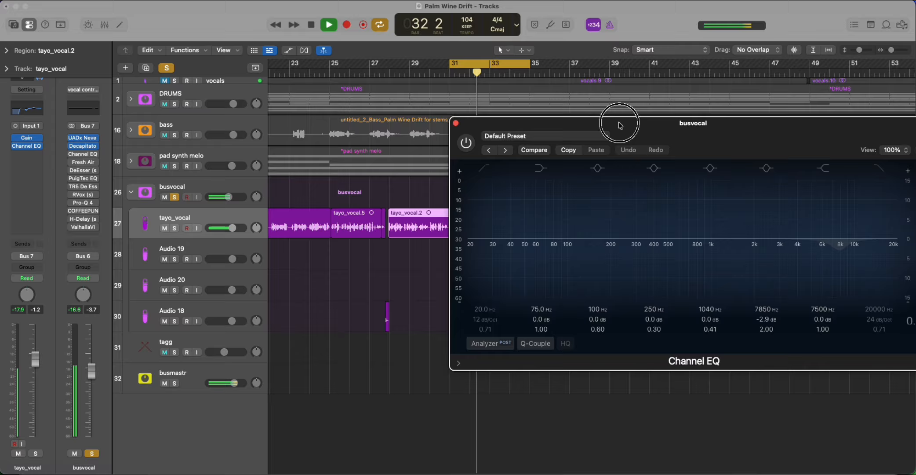
{"action": "left_click", "coordinate": [469, 143]}
{"action": "key", "text": "space"}
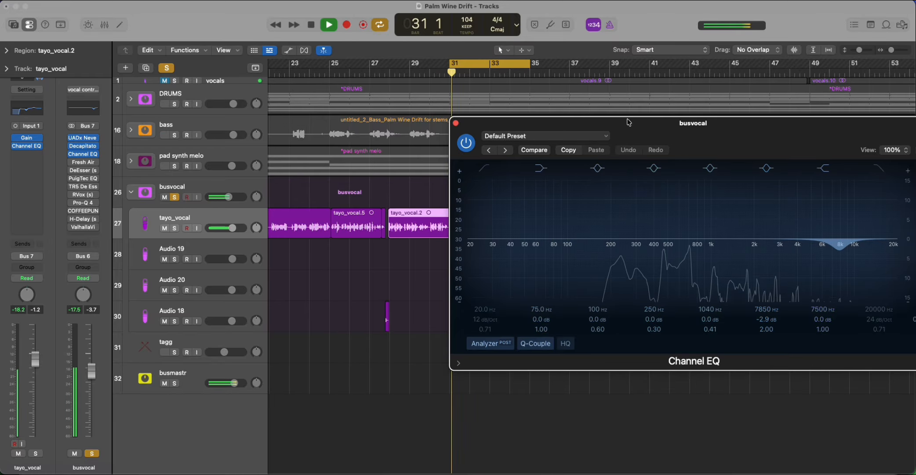
{"action": "left_click_drag", "start_coordinate": [795, 126], "coordinate": [772, 125]}
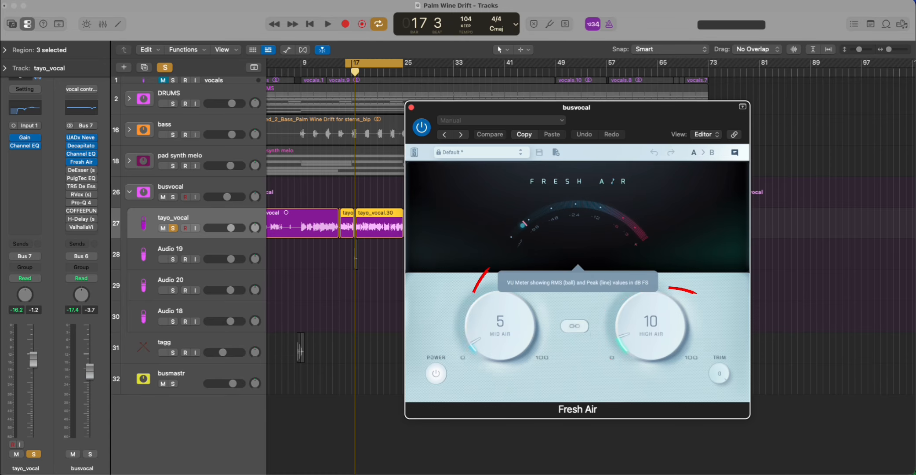
- Enable the Fresh Air plug-in on busvocal while auditioning the looped vocal
{"action": "left_click", "coordinate": [529, 108]}
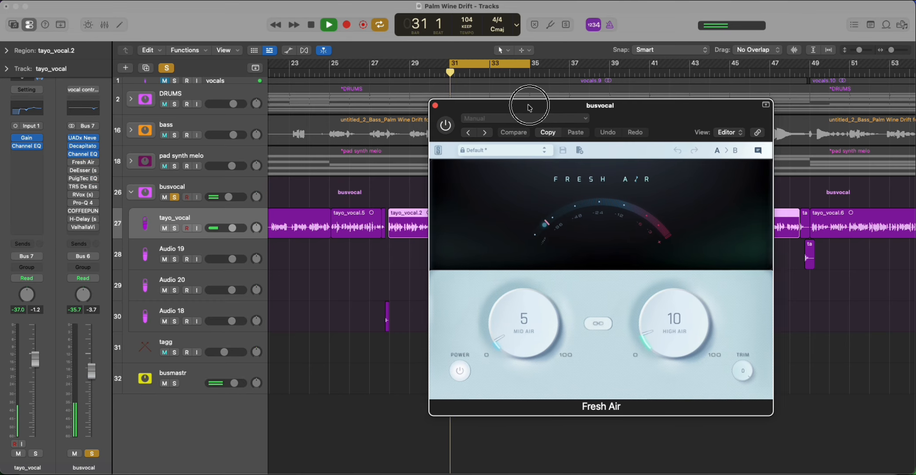
{"action": "left_click_drag", "start_coordinate": [529, 107], "coordinate": [556, 108]}
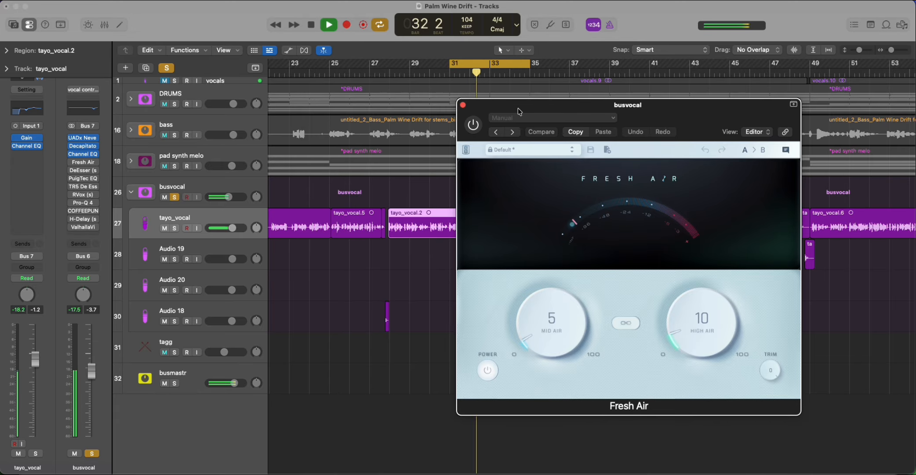
{"action": "left_click", "coordinate": [473, 125]}
{"action": "key", "text": "space"}
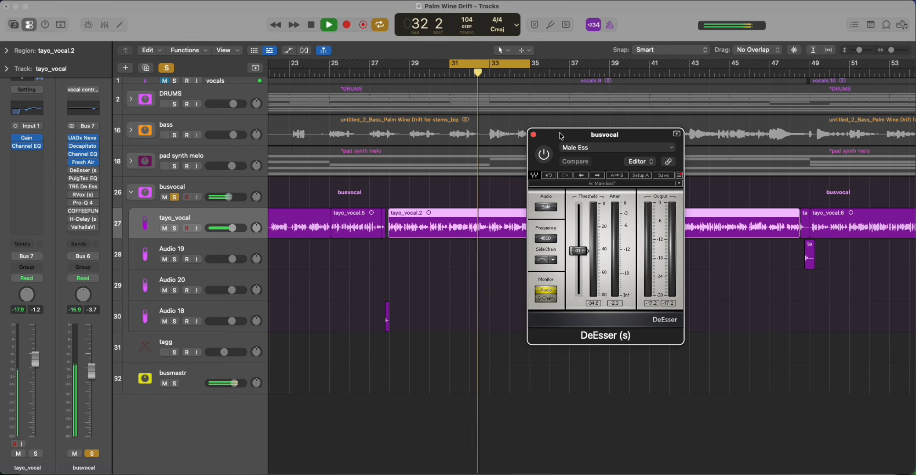
- Enable the Waves DeEsser with the Male Ess preset on busvocal and audition it
{"action": "key", "text": "space"}
{"action": "left_click", "coordinate": [544, 154]}
{"action": "key", "text": "space"}
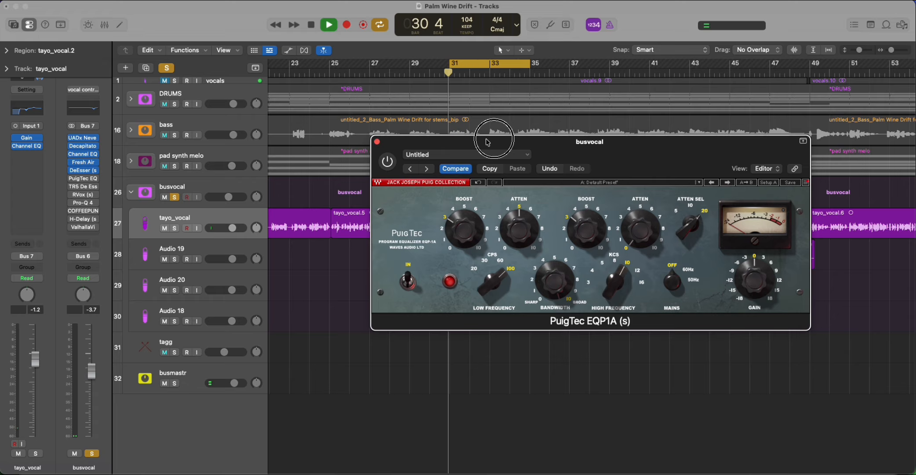
- Enable the PuigTec EQP1A on busvocal and audition it in the loop
{"action": "left_click_drag", "start_coordinate": [483, 143], "coordinate": [558, 137]}
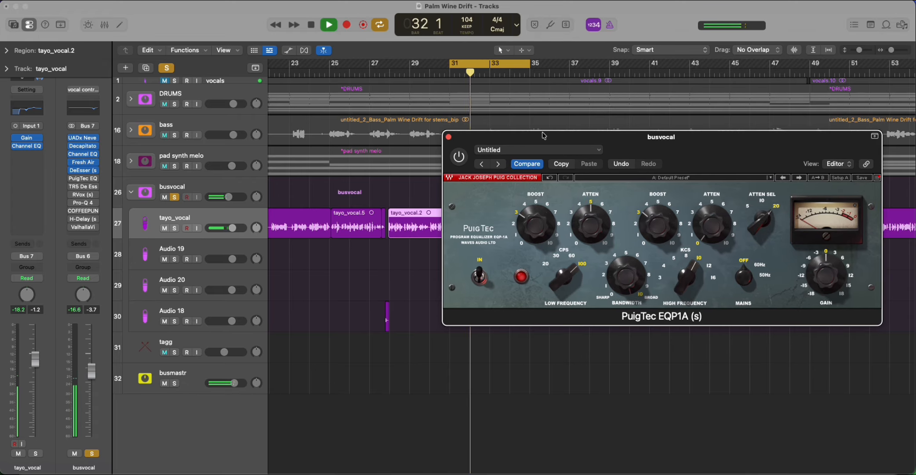
{"action": "left_click", "coordinate": [464, 161]}
{"action": "key", "text": "space"}
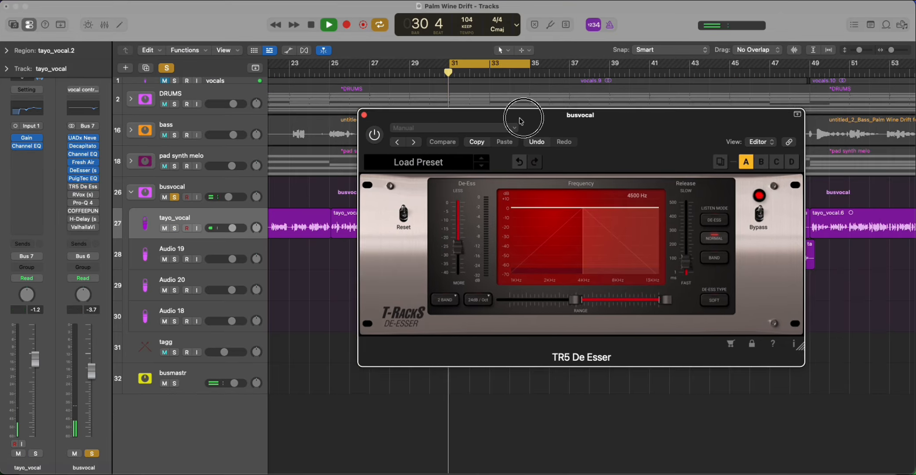
- Enable the TR5 De-Esser and the RVox compressor on busvocal, auditioning each in the loop
{"action": "left_click_drag", "start_coordinate": [519, 117], "coordinate": [609, 138]}
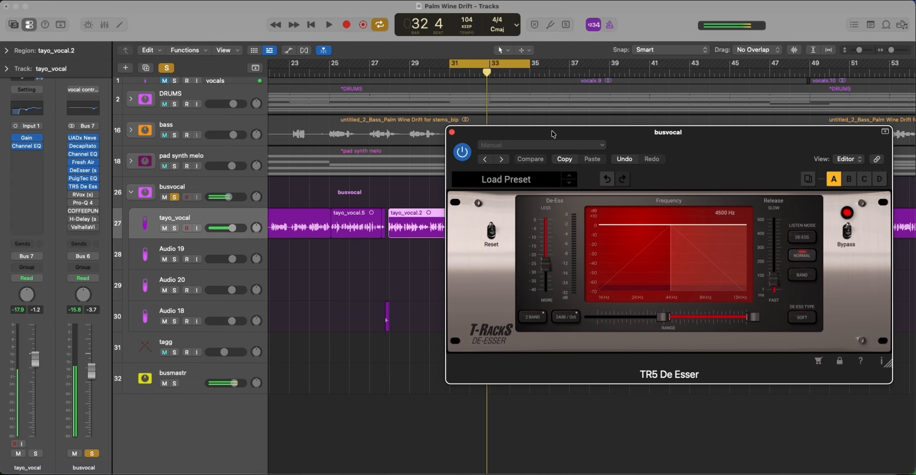
{"action": "key", "text": "space"}
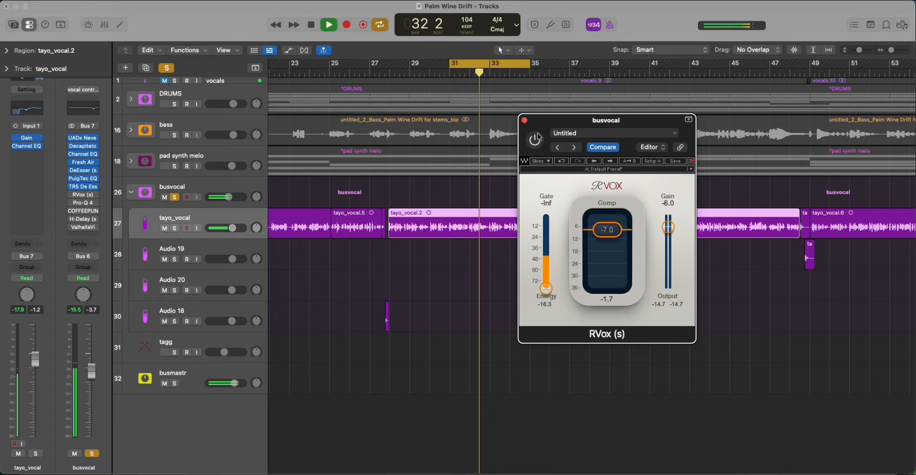
{"action": "left_click", "coordinate": [536, 141]}
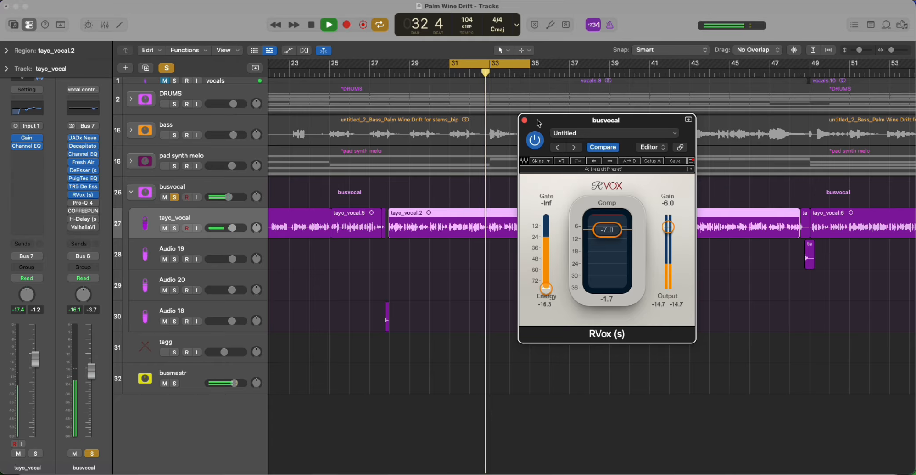
{"action": "key", "text": "space"}
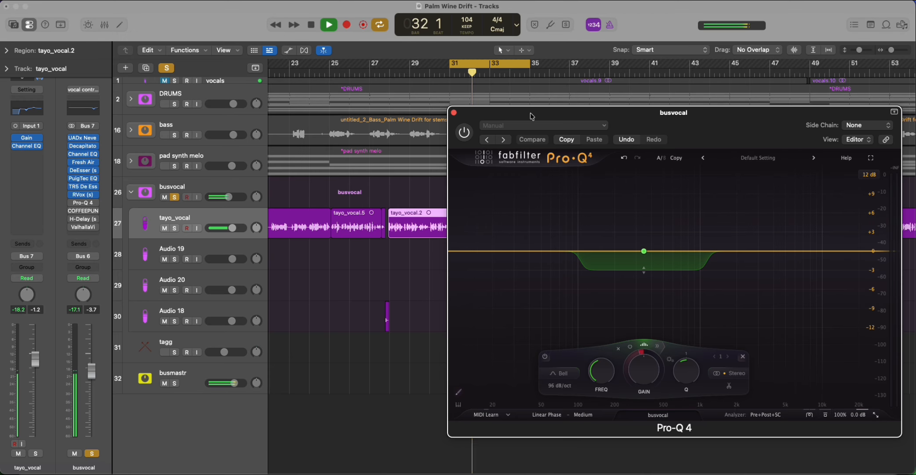
- Enable the Pro-Q 4 and COFFEEPUN equalizers on busvocal, auditioning each in the loop
{"action": "left_click", "coordinate": [465, 133]}
{"action": "key", "text": "space"}
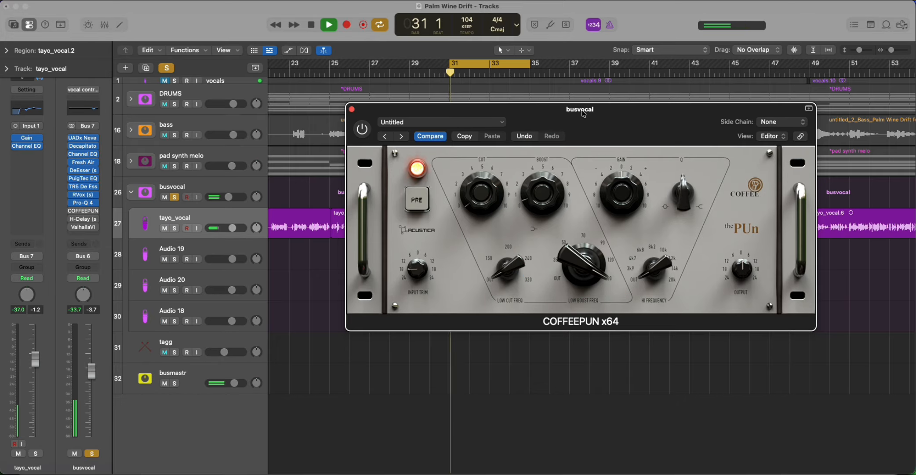
{"action": "mouse_move", "coordinate": [582, 112]}
{"action": "left_mouse_down"}
{"action": "mouse_move", "coordinate": [644, 118]}
{"action": "mouse_move", "coordinate": [689, 139]}
{"action": "mouse_move", "coordinate": [640, 149]}
{"action": "left_mouse_up"}
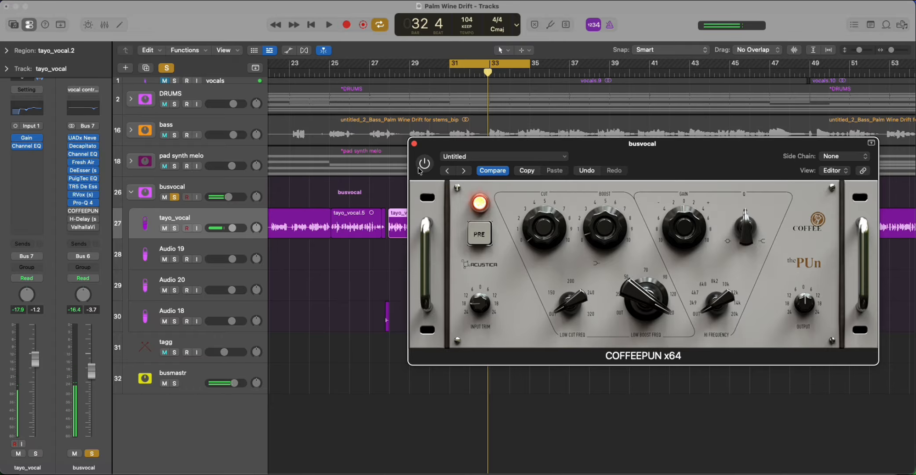
{"action": "key", "text": "space"}
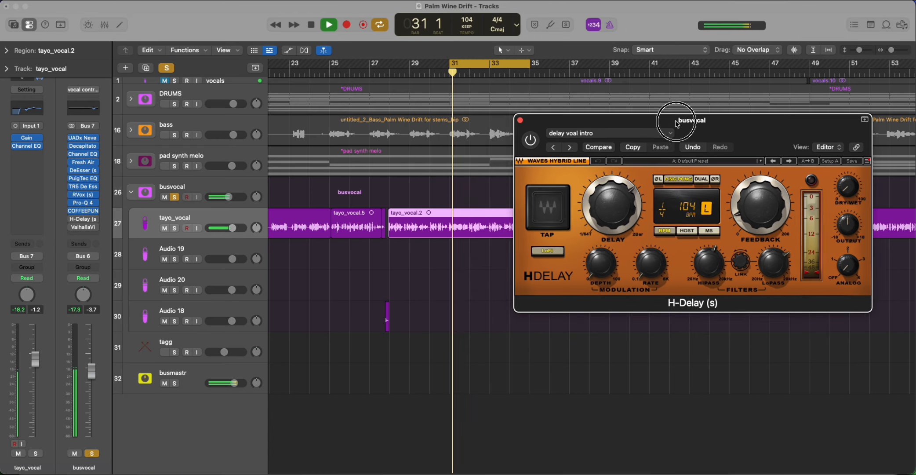
- Enable the H-Delay and ValhallaVintageVerb on busvocal, and close the H-Delay window after auditioning it
{"action": "left_click_drag", "start_coordinate": [677, 124], "coordinate": [632, 135]}
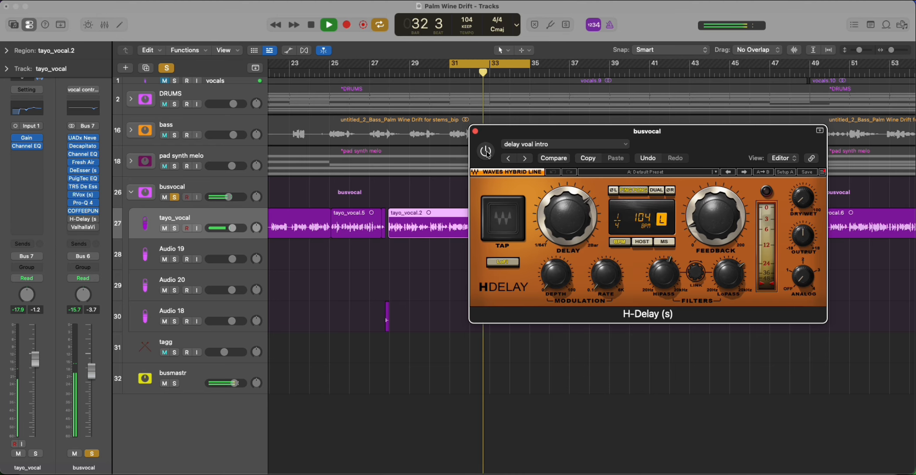
{"action": "key", "text": "space"}
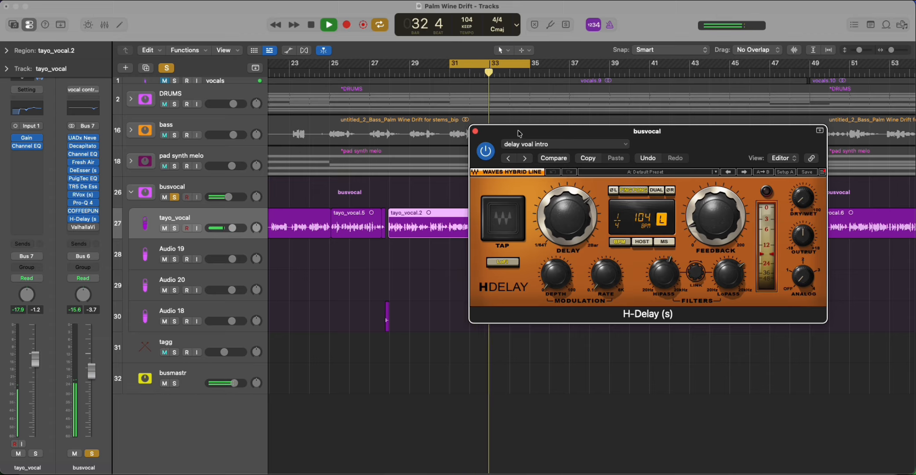
{"action": "left_click", "coordinate": [476, 131]}
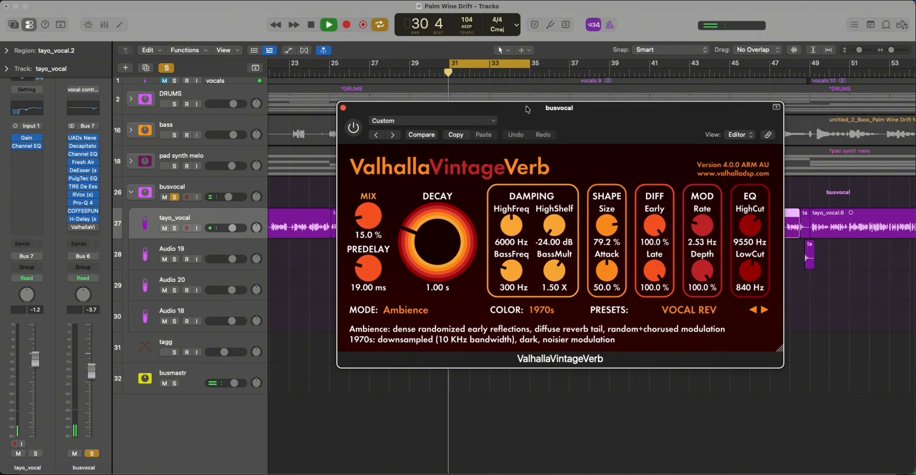
{"action": "left_click_drag", "start_coordinate": [531, 110], "coordinate": [631, 115]}
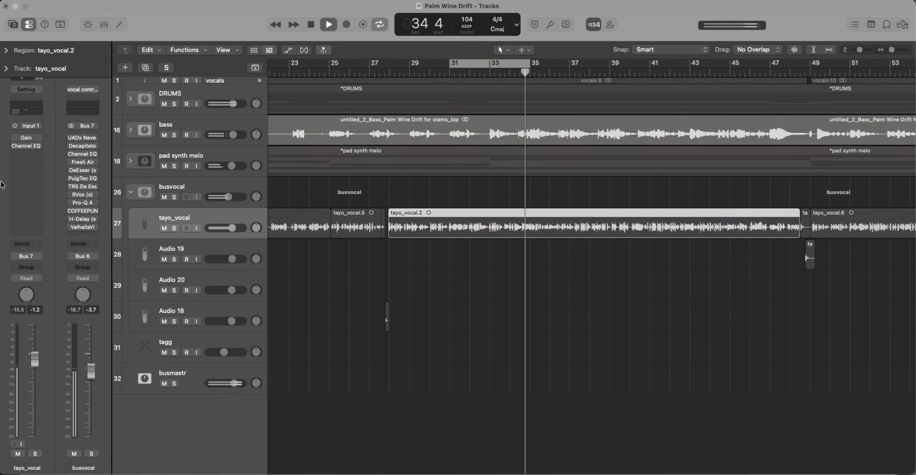
- Play the full mix from bar 31 and turn off cycle mode so playback continues past the loop
{"action": "key", "text": "space"}
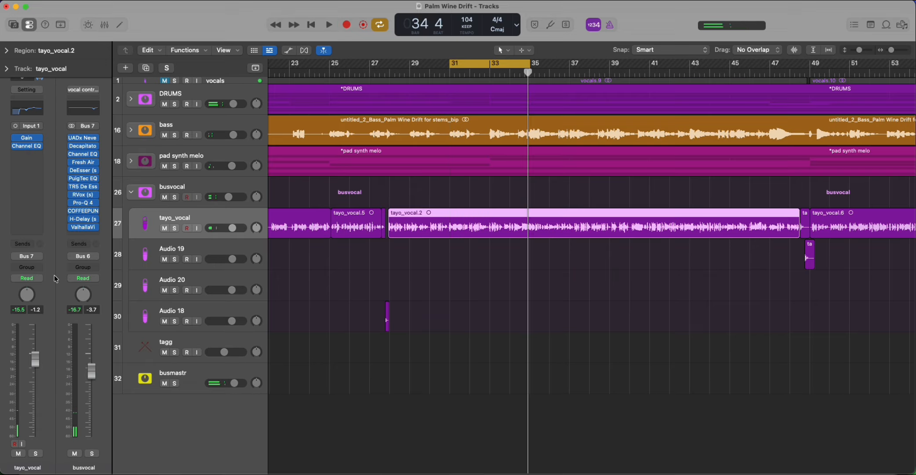
{"action": "key", "text": "space"}
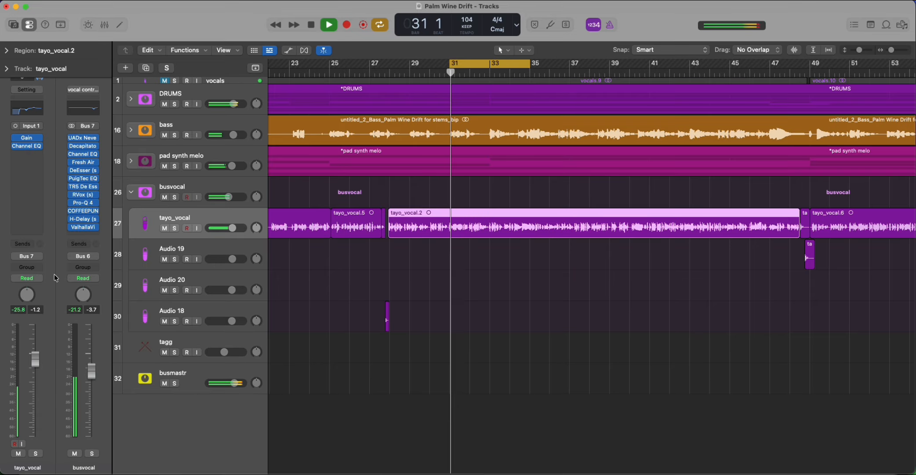
{"action": "left_click", "coordinate": [504, 66]}
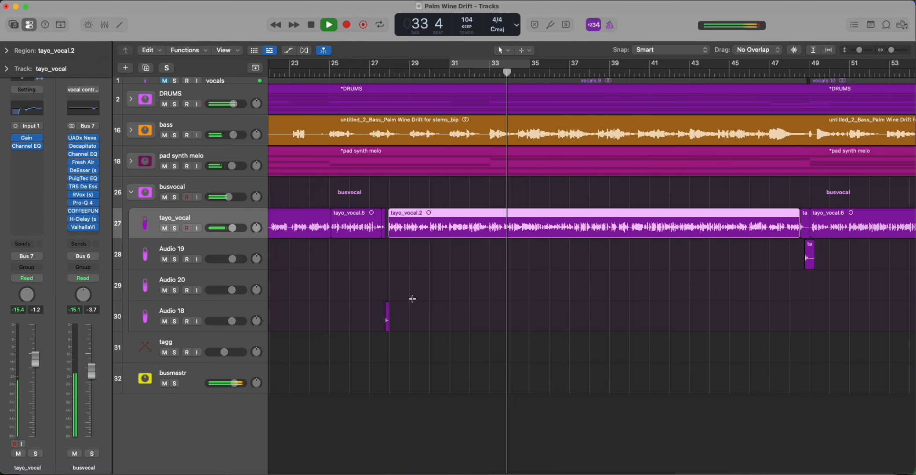